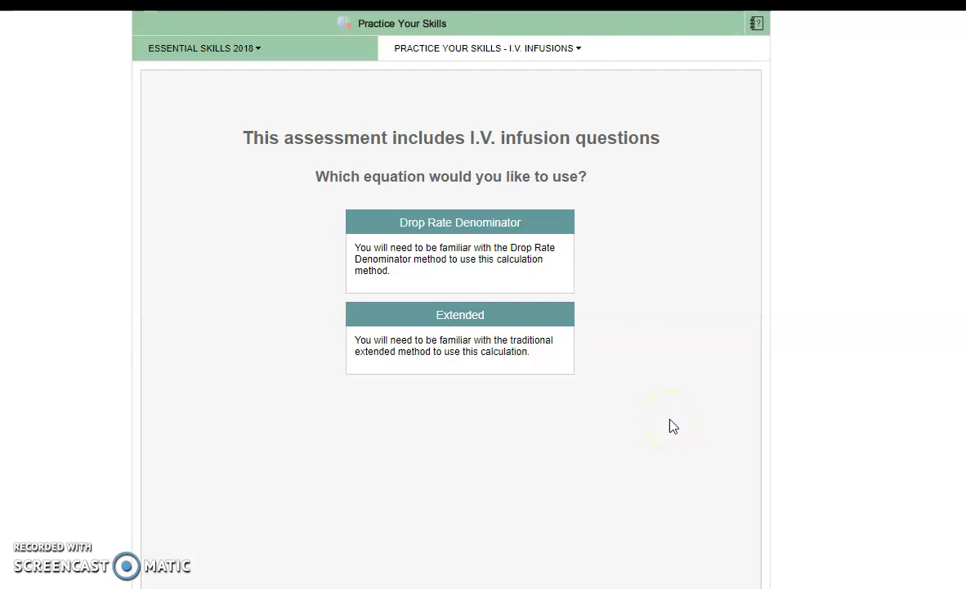
# Choose the Extended calculation method and set the result unit of question 1's equation to mL/hr.
pyautogui.click(471, 353)
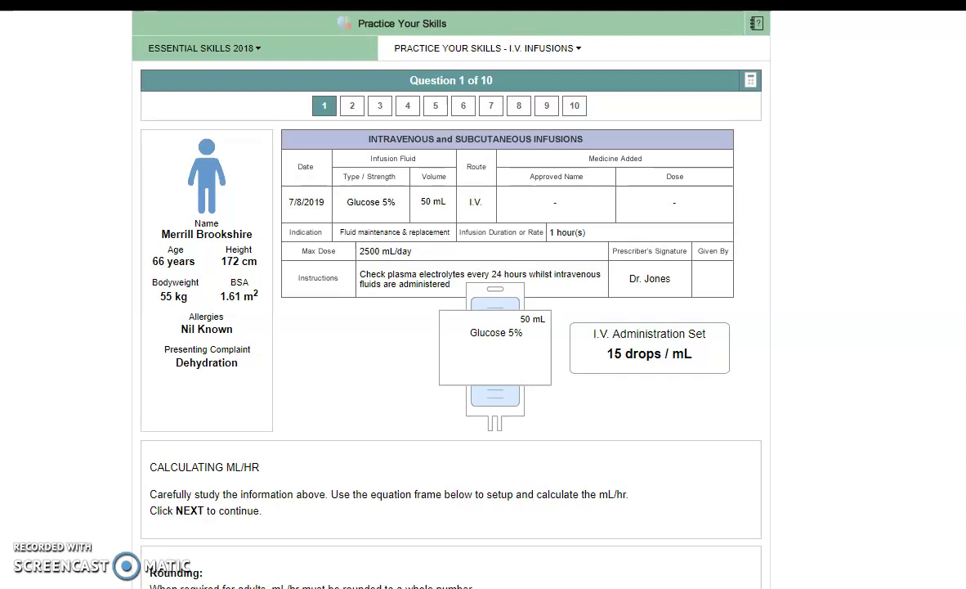
pyautogui.scroll(-3, 446, 294)
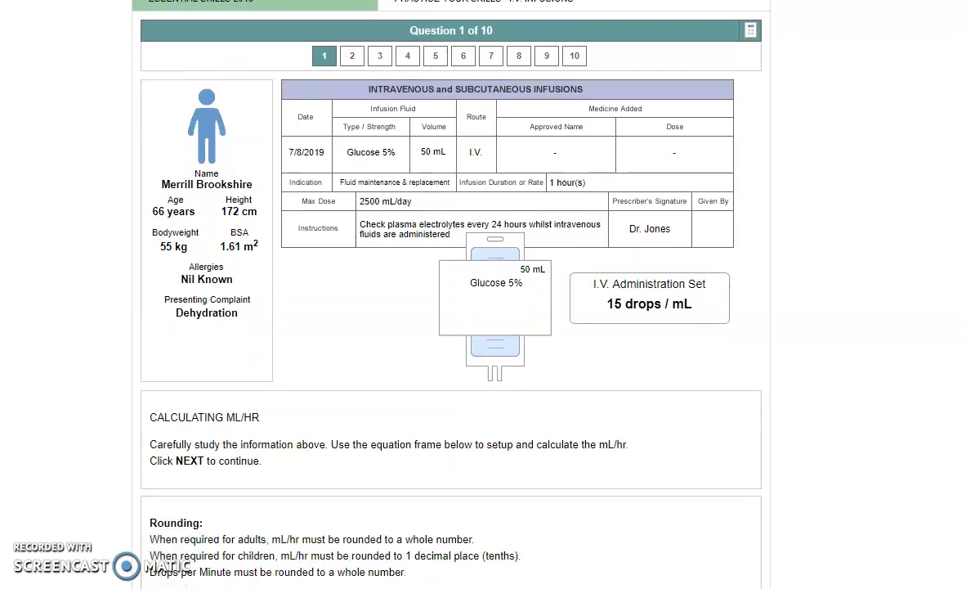
pyautogui.scroll(-3, 446, 295)
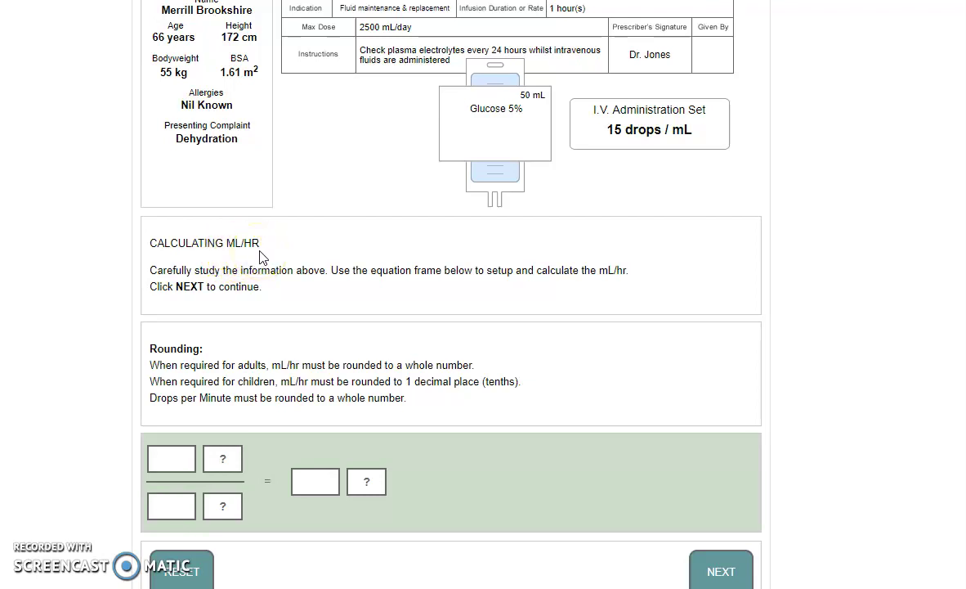
pyautogui.click(360, 481)
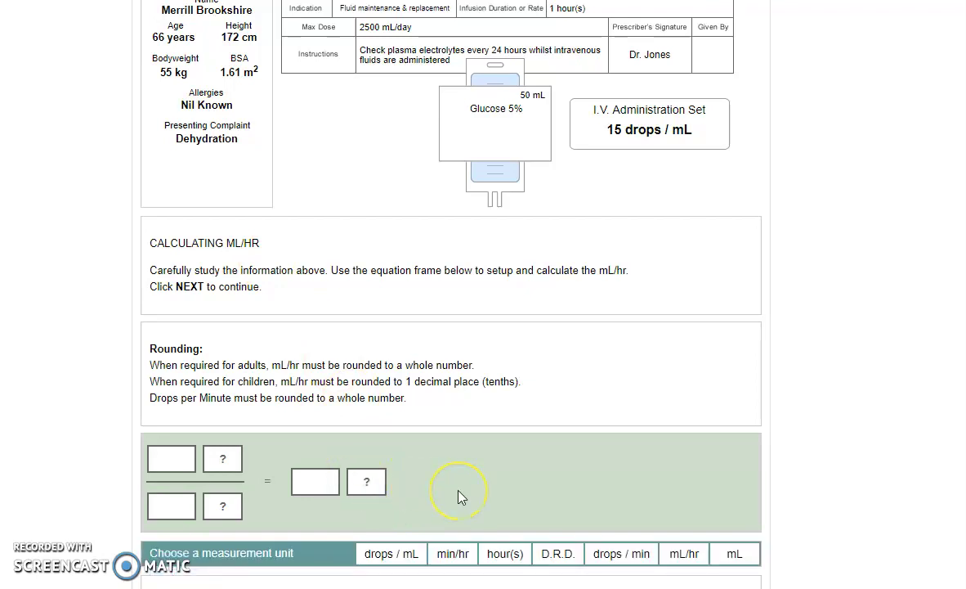
pyautogui.click(685, 553)
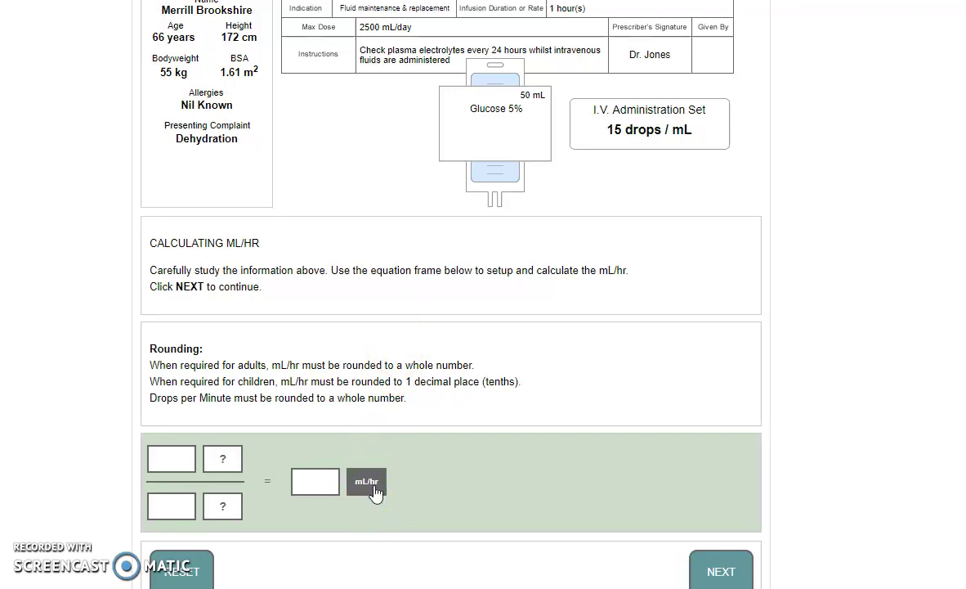
# Set the equation's numerator unit to mL and its denominator unit to hour(s).
pyautogui.click(220, 463)
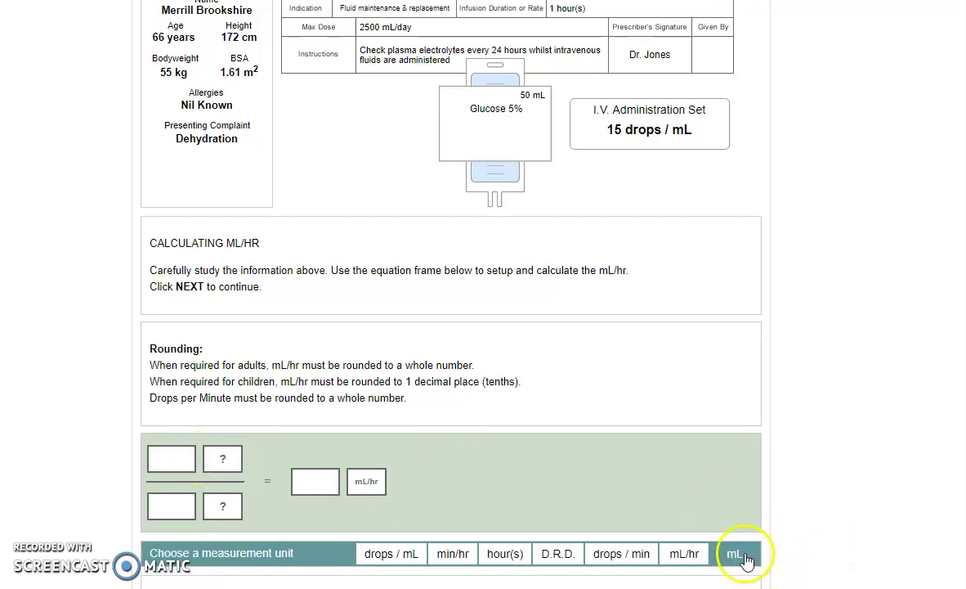
pyautogui.click(738, 555)
pyautogui.click(225, 506)
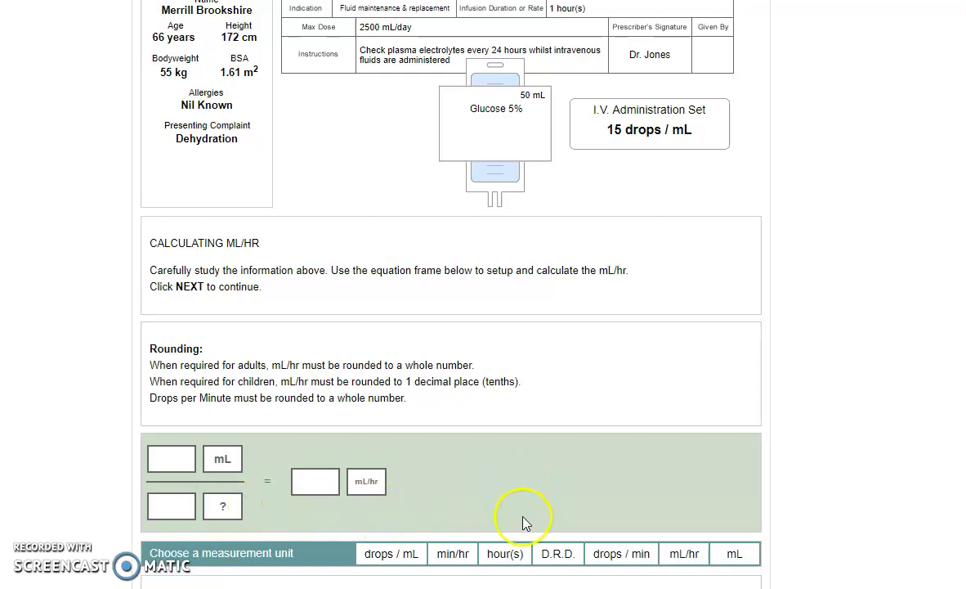
pyautogui.click(511, 553)
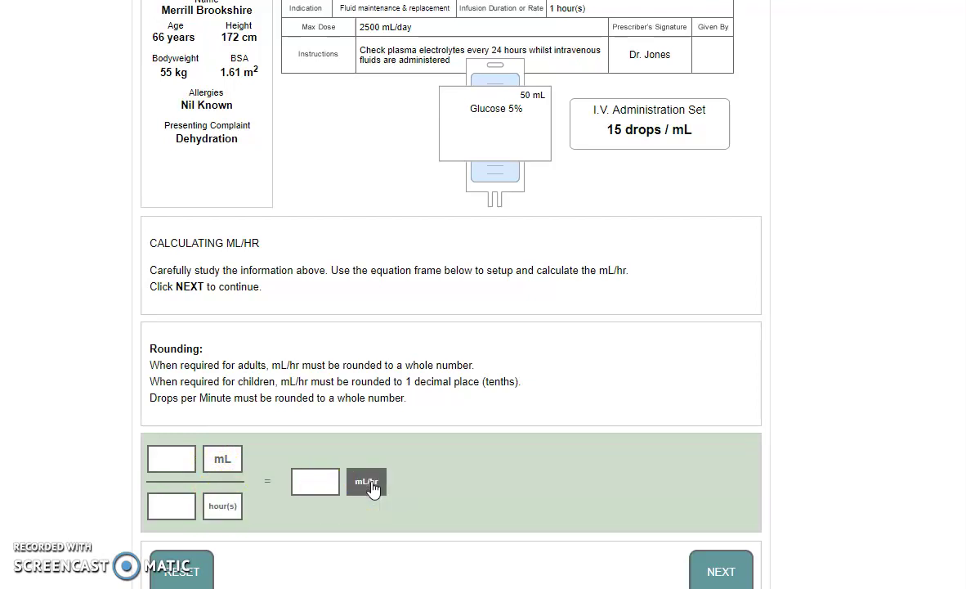
pyautogui.click(449, 486)
# Fill in the equation as 50 mL over 1 hour equals 50 mL/hr and submit it.
pyautogui.scroll(1, 450, 294)
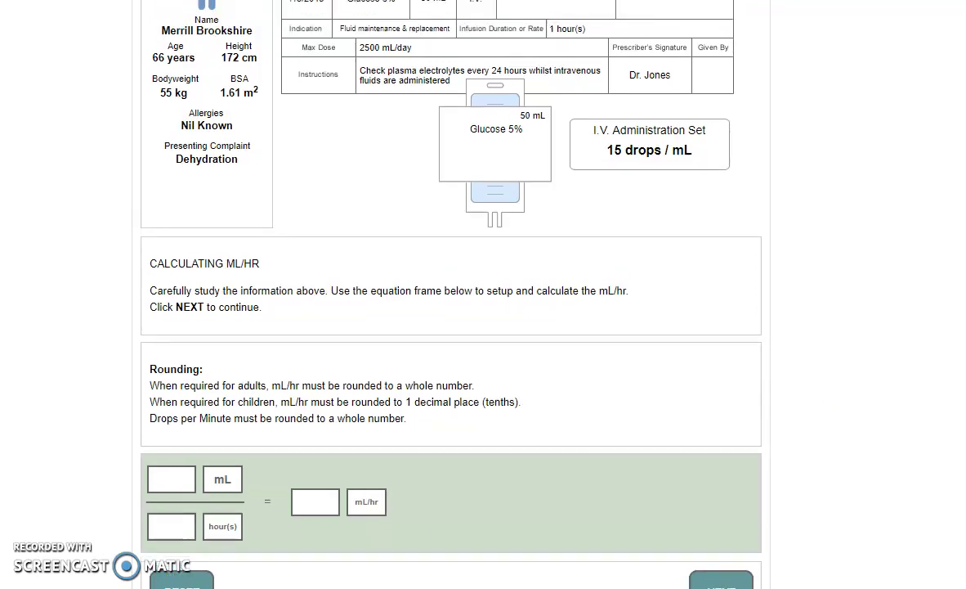
pyautogui.scroll(1, 449, 294)
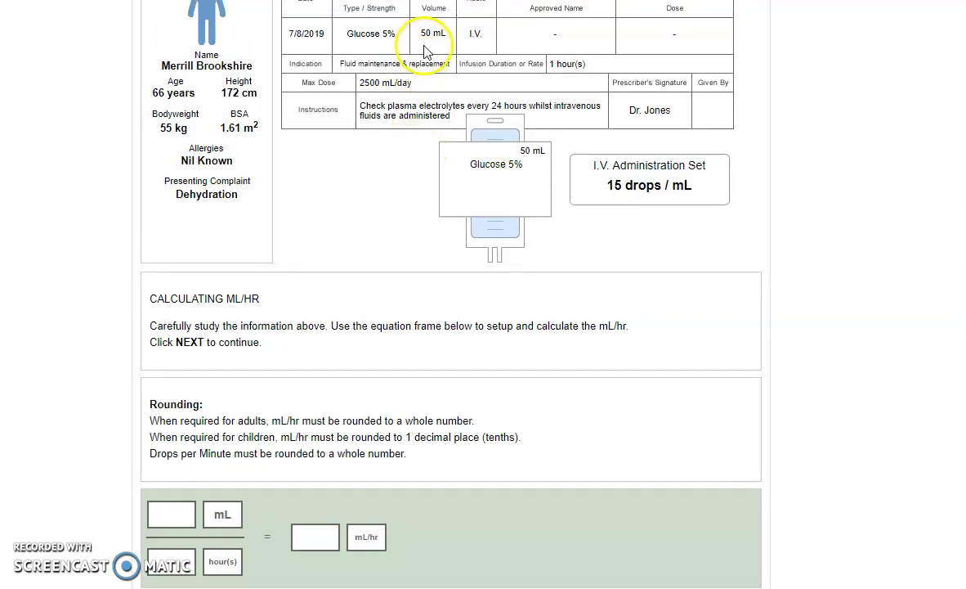
pyautogui.click(185, 513)
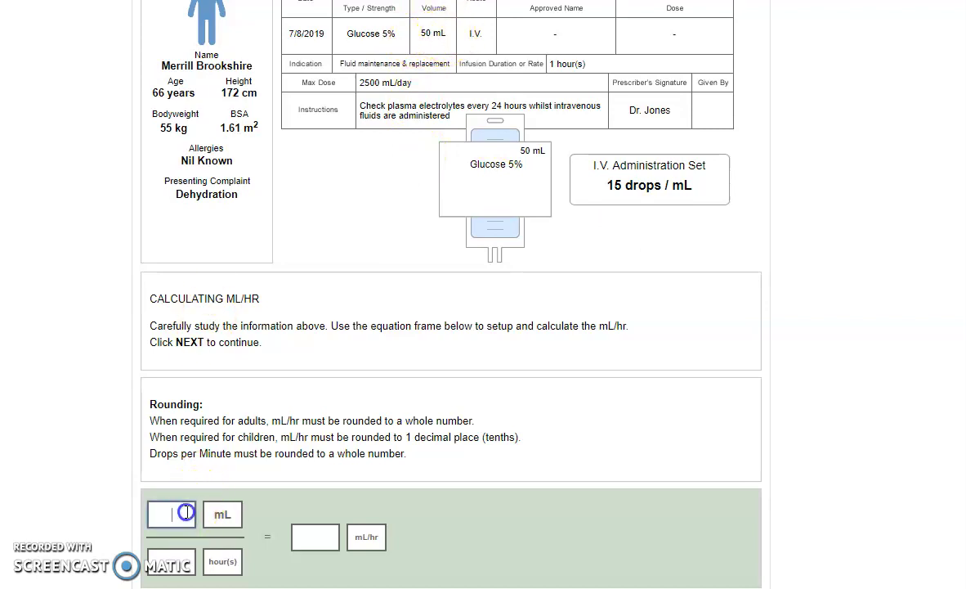
pyautogui.write('50')
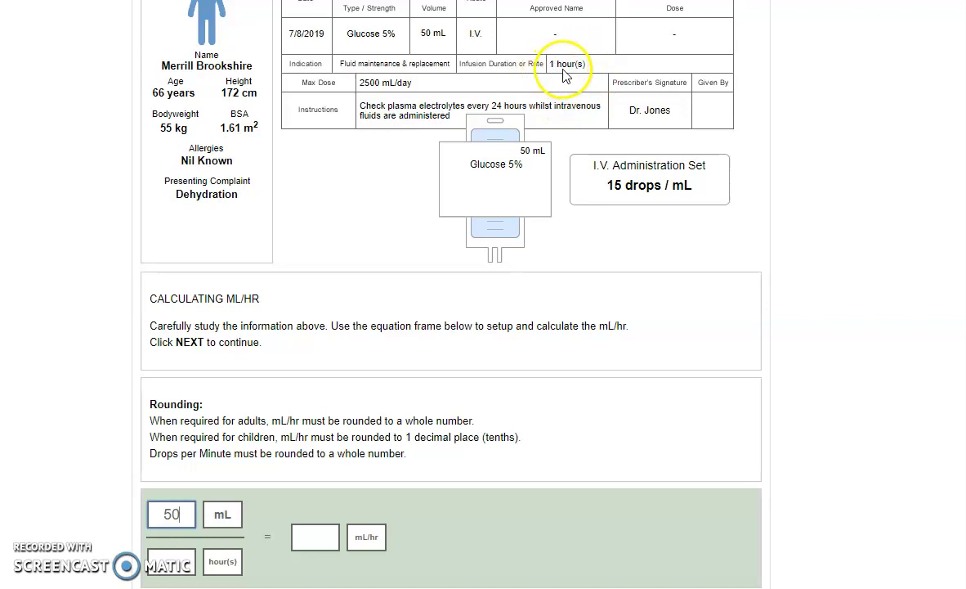
pyautogui.click(172, 560)
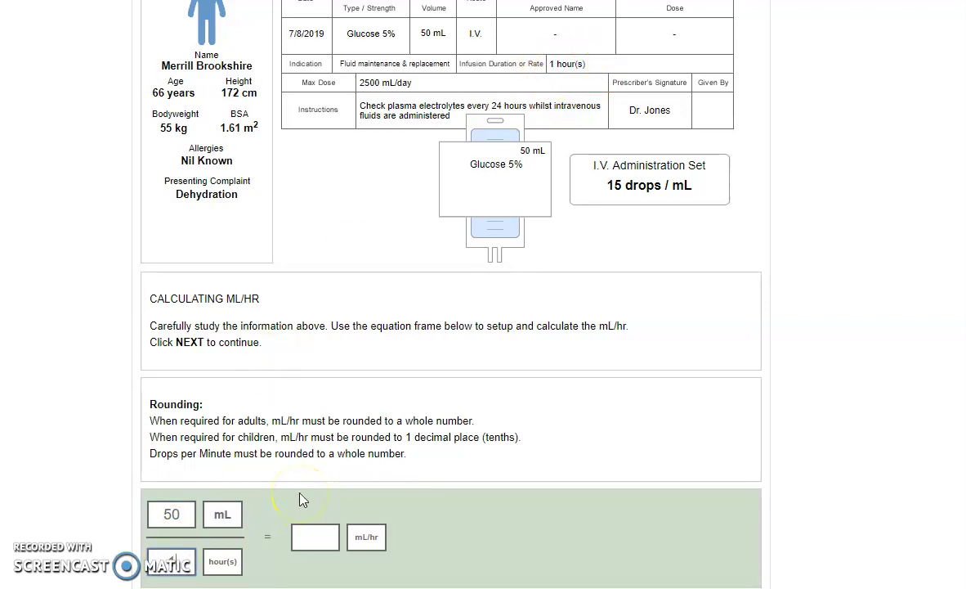
pyautogui.click(223, 517)
pyautogui.click(172, 561)
pyautogui.click(321, 530)
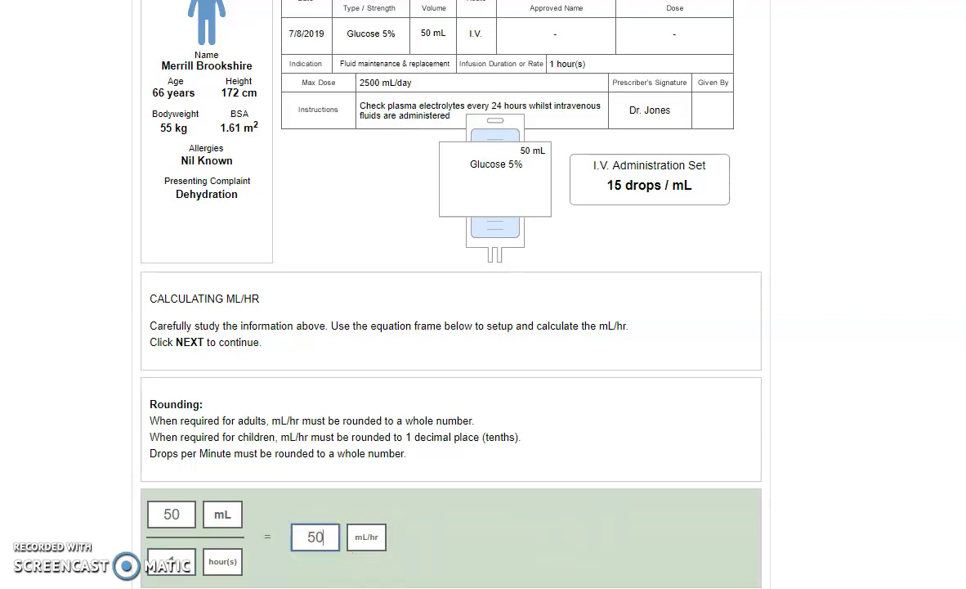
pyautogui.scroll(-2, 451, 294)
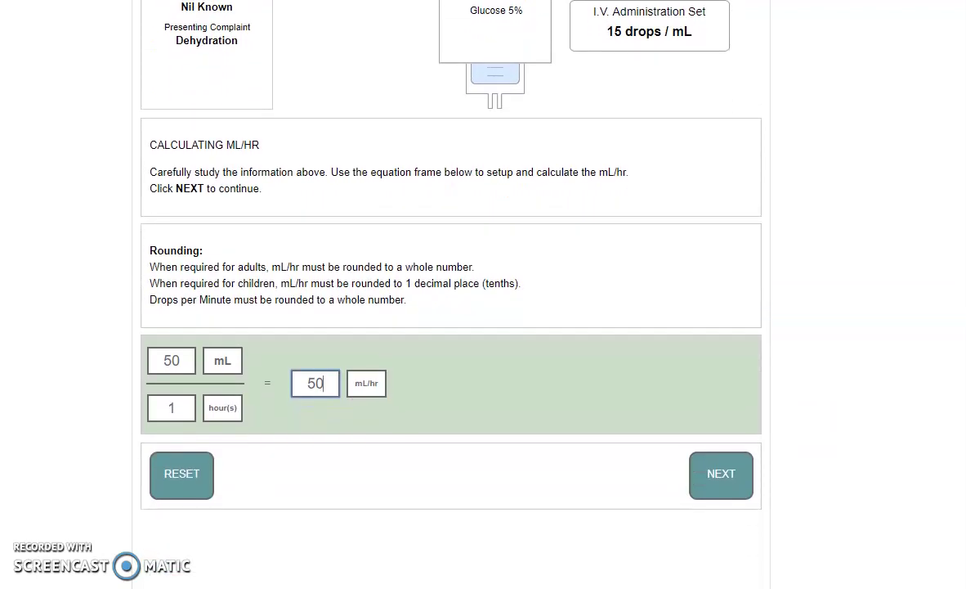
pyautogui.click(740, 484)
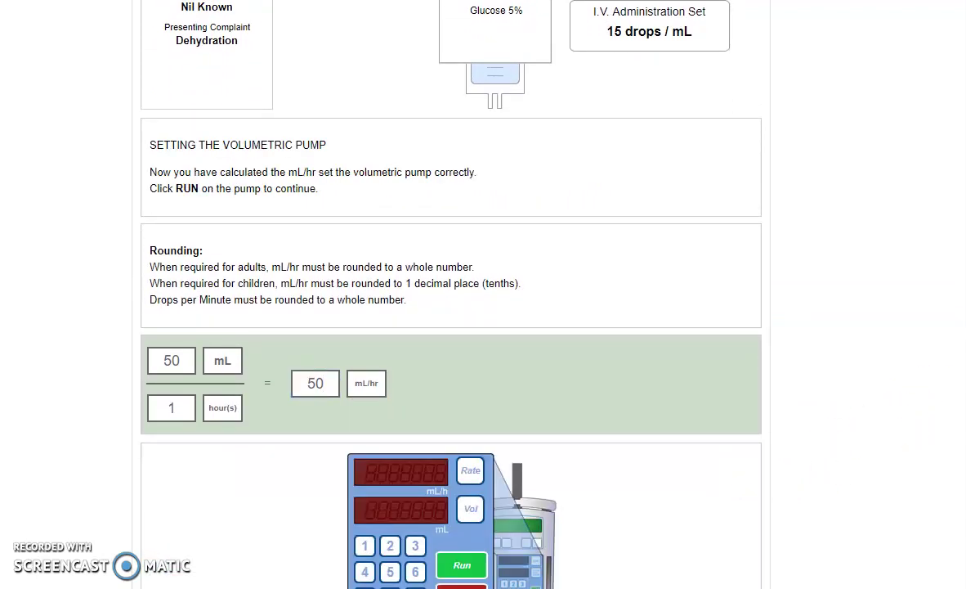
# Program the volumetric pump with a rate of 50 mL/h and a volume of 50 mL, and run it.
pyautogui.scroll(-2, 451, 294)
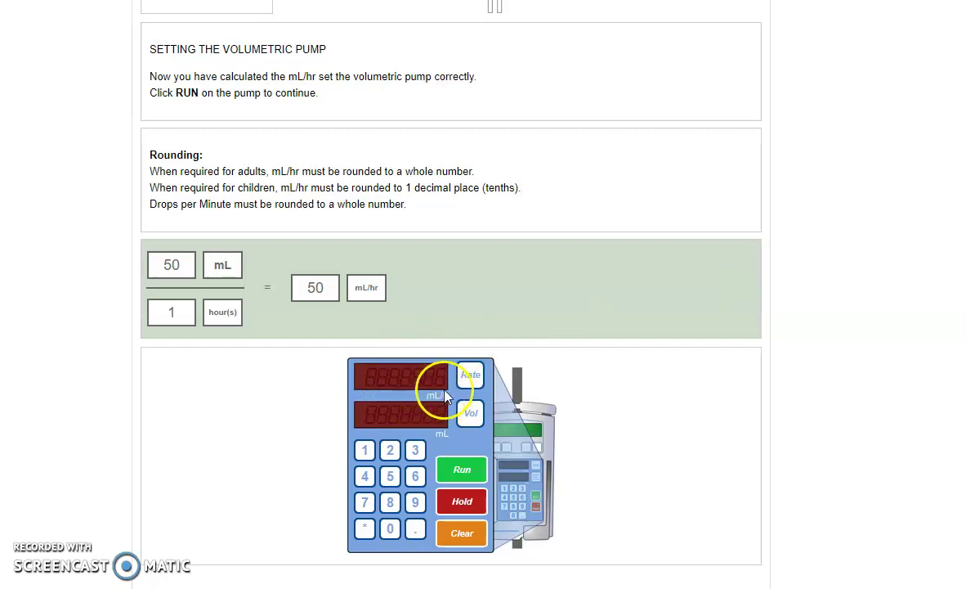
pyautogui.click(470, 377)
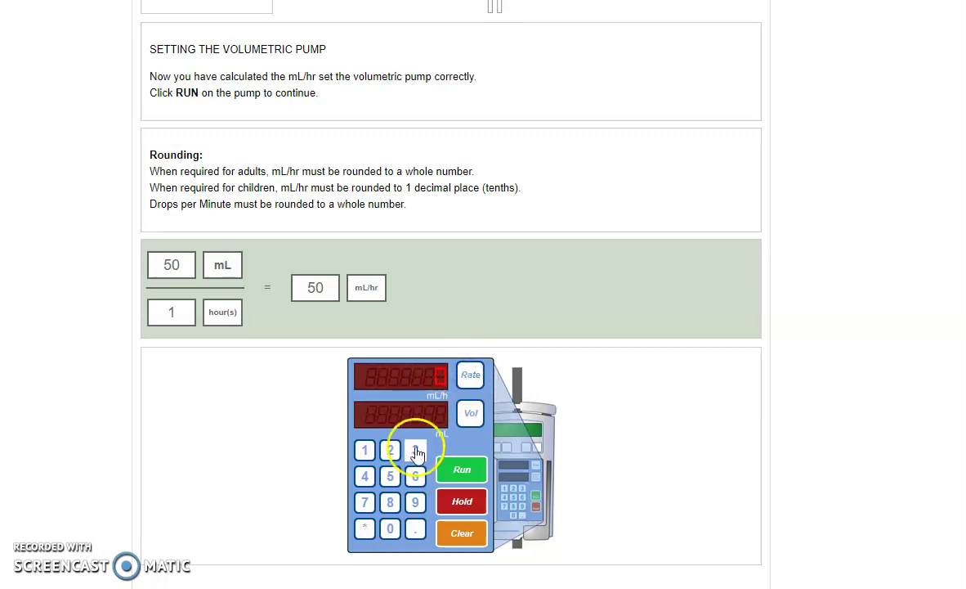
pyautogui.click(390, 475)
pyautogui.click(391, 529)
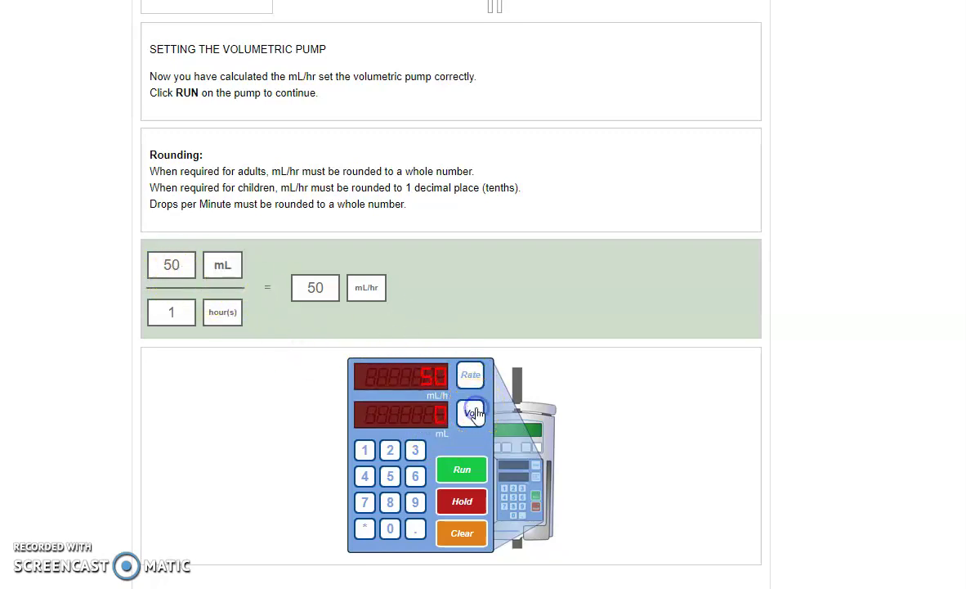
pyautogui.click(390, 476)
pyautogui.click(390, 528)
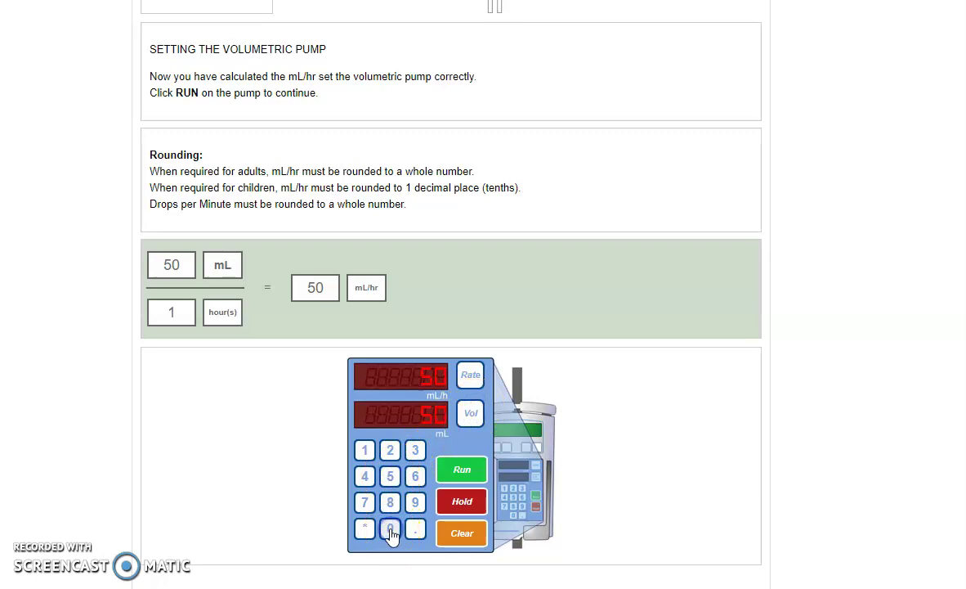
pyautogui.click(476, 474)
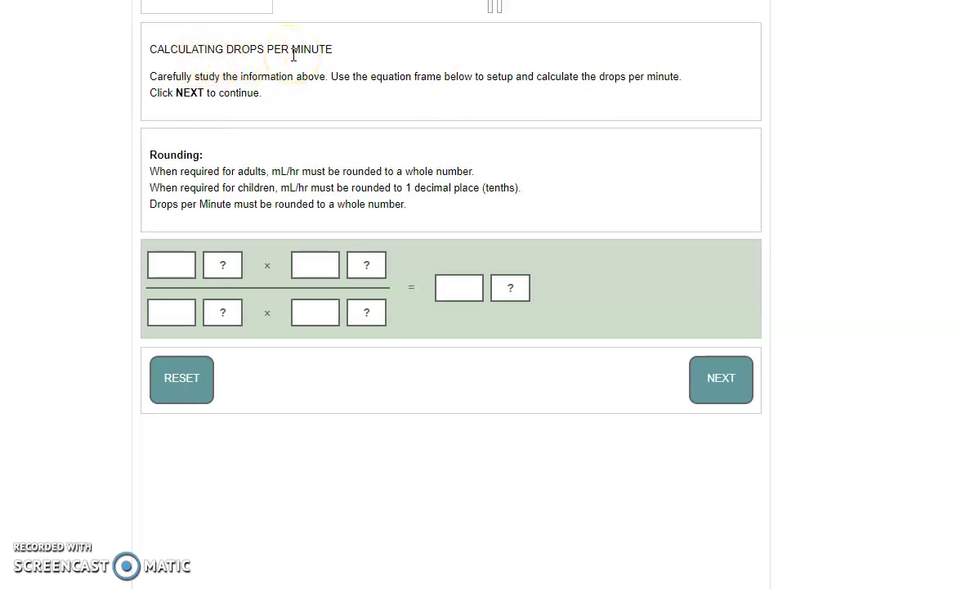
# Set the drops-per-minute equation's result unit to drops / min and its first numerator term to 50 mL.
pyautogui.click(511, 288)
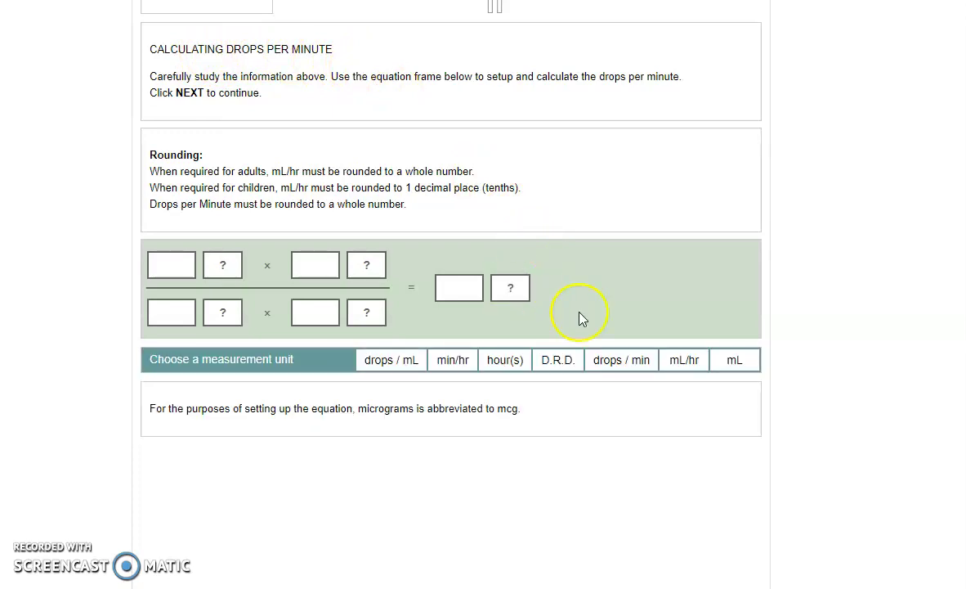
pyautogui.click(619, 361)
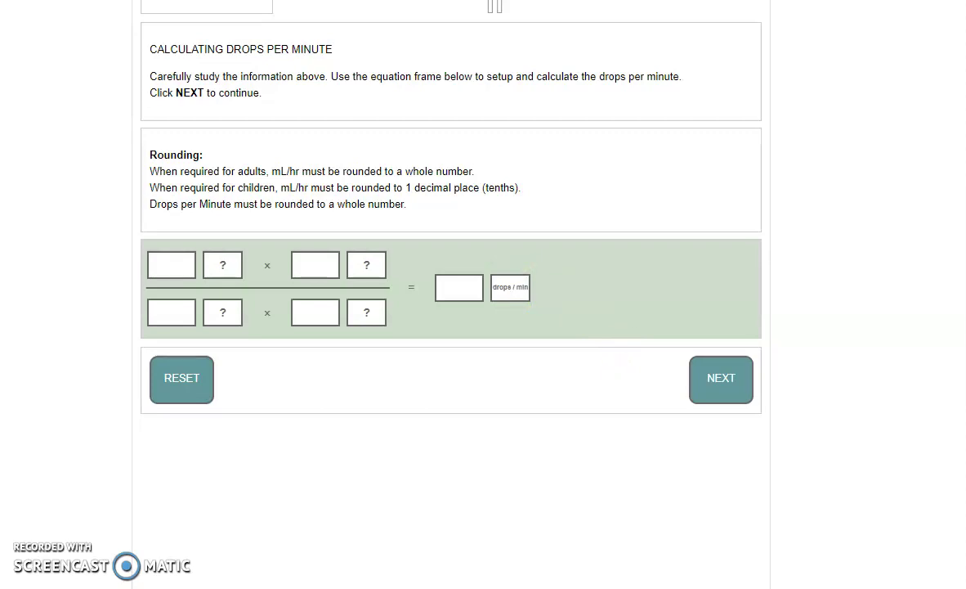
pyautogui.scroll(3, 450, 294)
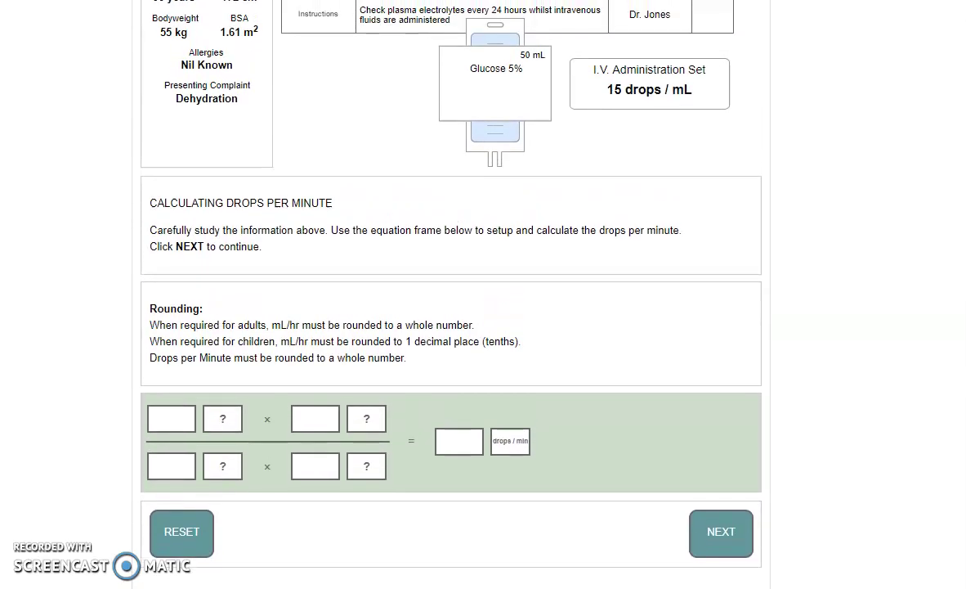
pyautogui.click(154, 422)
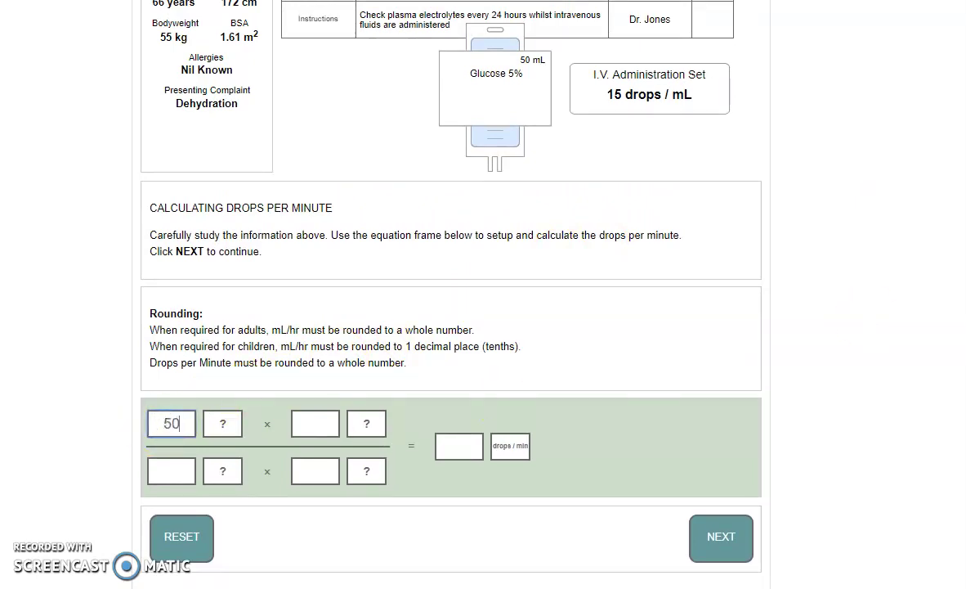
pyautogui.scroll(1, 404, 88)
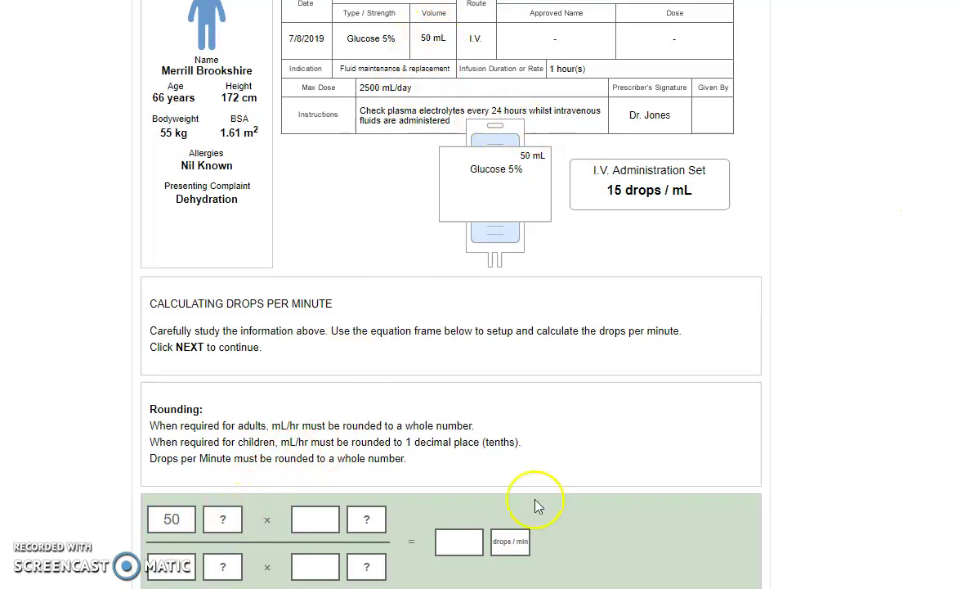
pyautogui.scroll(-1, 603, 466)
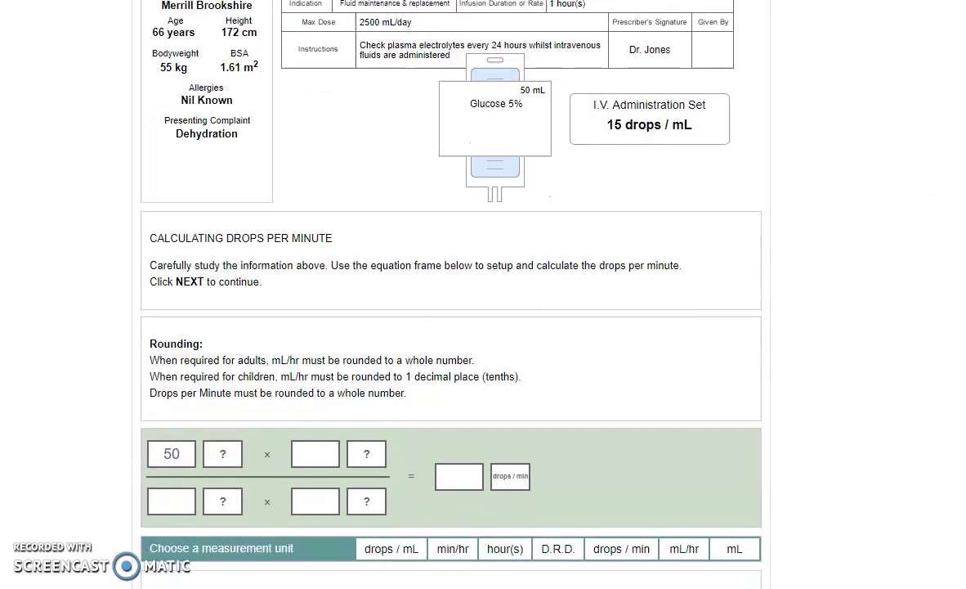
pyautogui.click(723, 503)
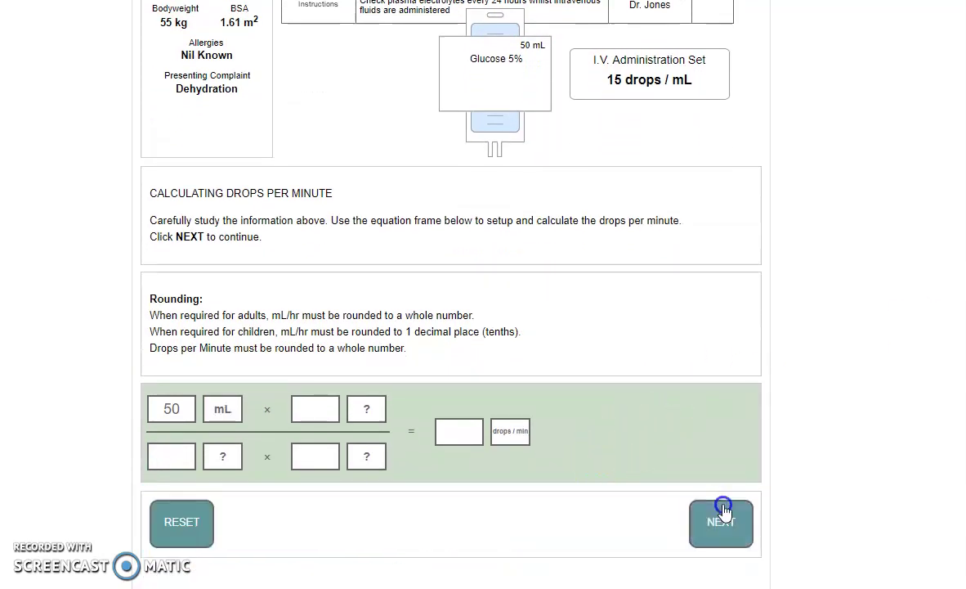
# Set the first denominator term of the drops-per-minute equation to 1 hour(s).
pyautogui.click(183, 457)
pyautogui.write('1')
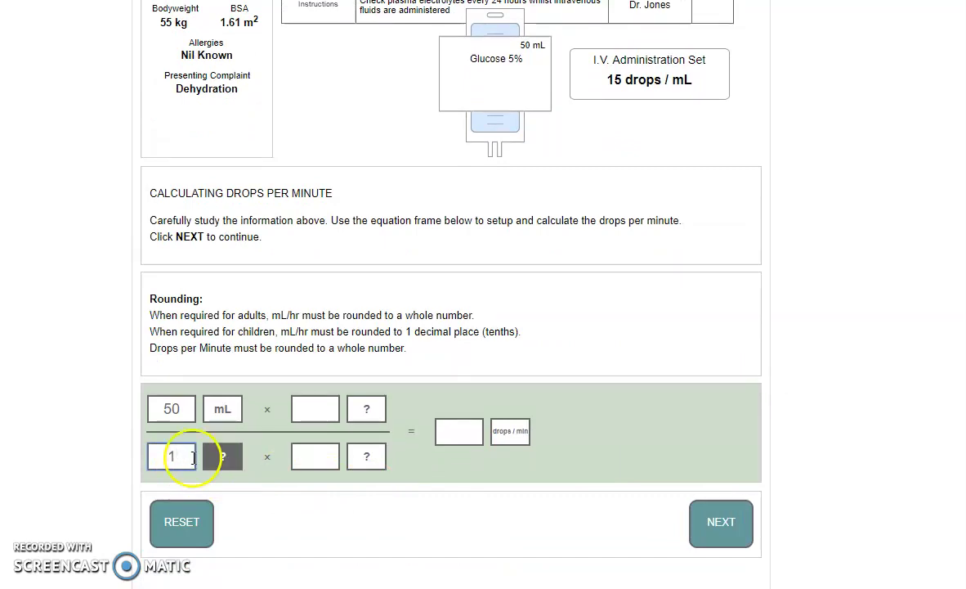
pyautogui.click(221, 456)
pyautogui.click(495, 504)
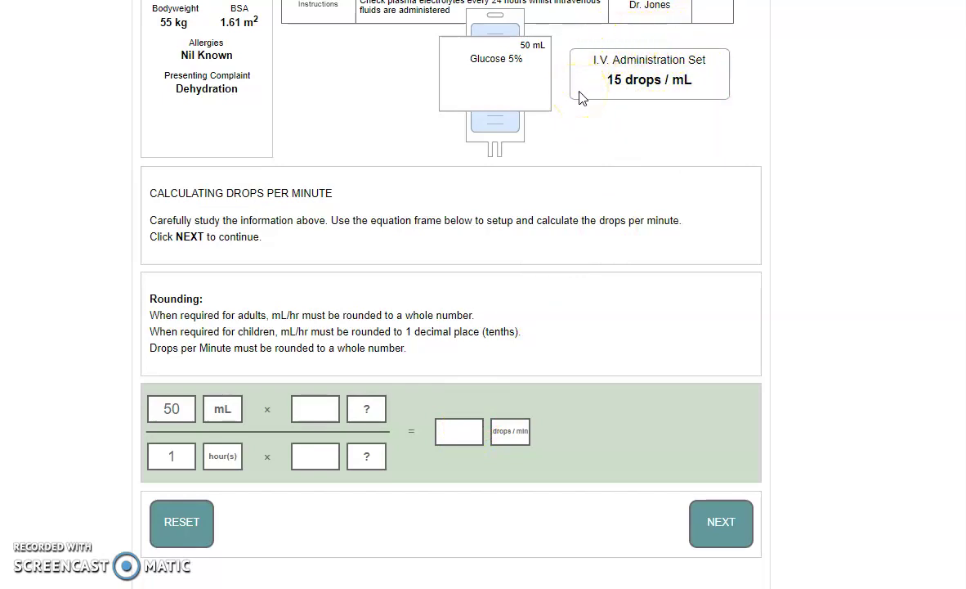
# Set the second numerator term to the administration set's drop factor, 15 drops / mL.
pyautogui.click(308, 410)
pyautogui.click(365, 410)
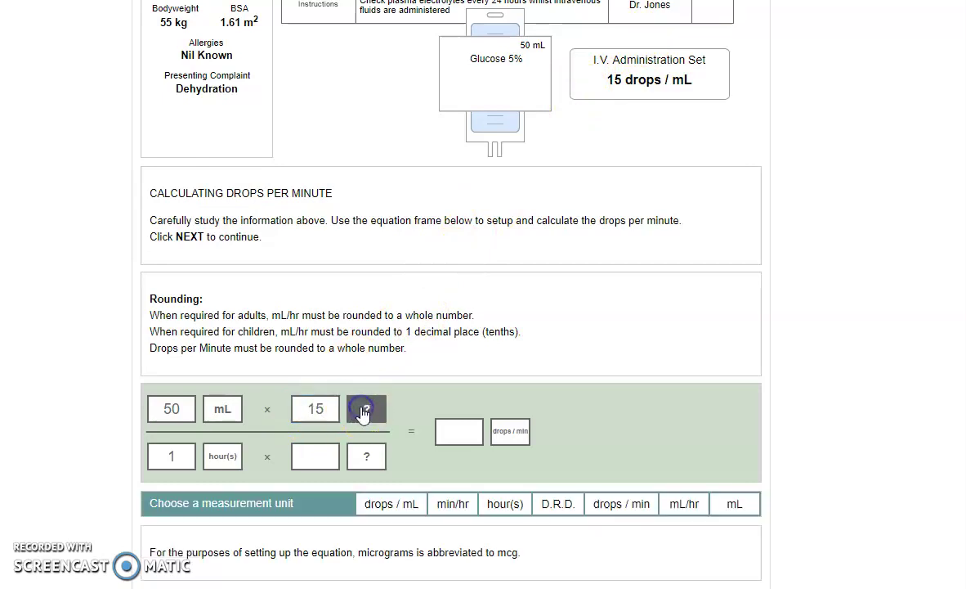
pyautogui.click(391, 502)
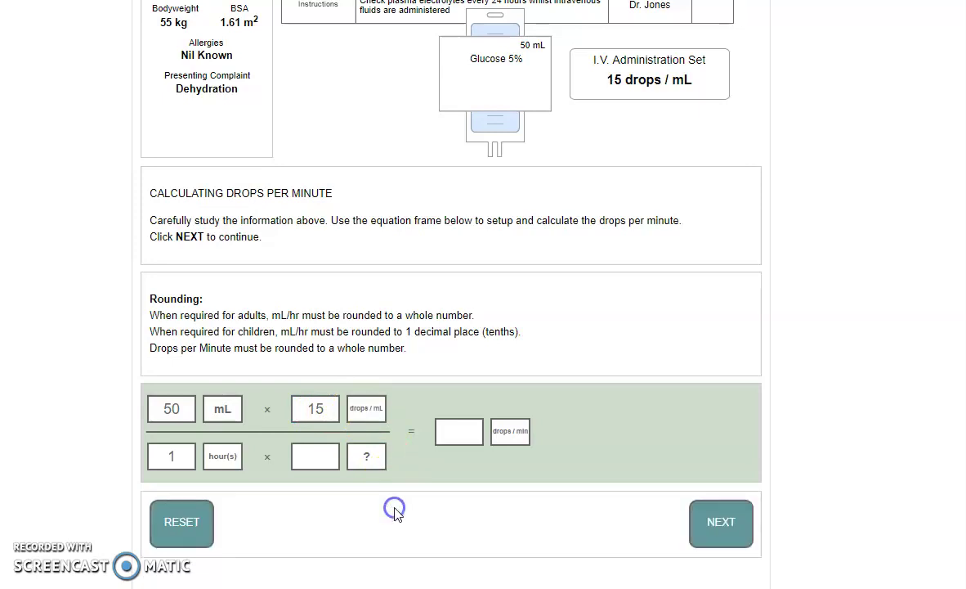
# Set the second denominator term of the equation to 60 min/hr.
pyautogui.click(230, 459)
pyautogui.click(317, 454)
pyautogui.write('60')
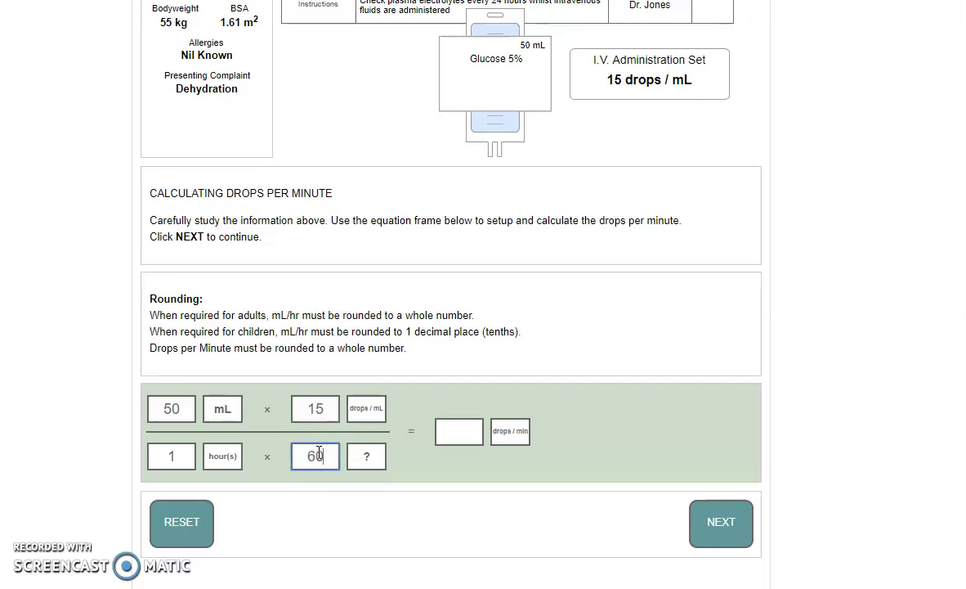
pyautogui.click(366, 456)
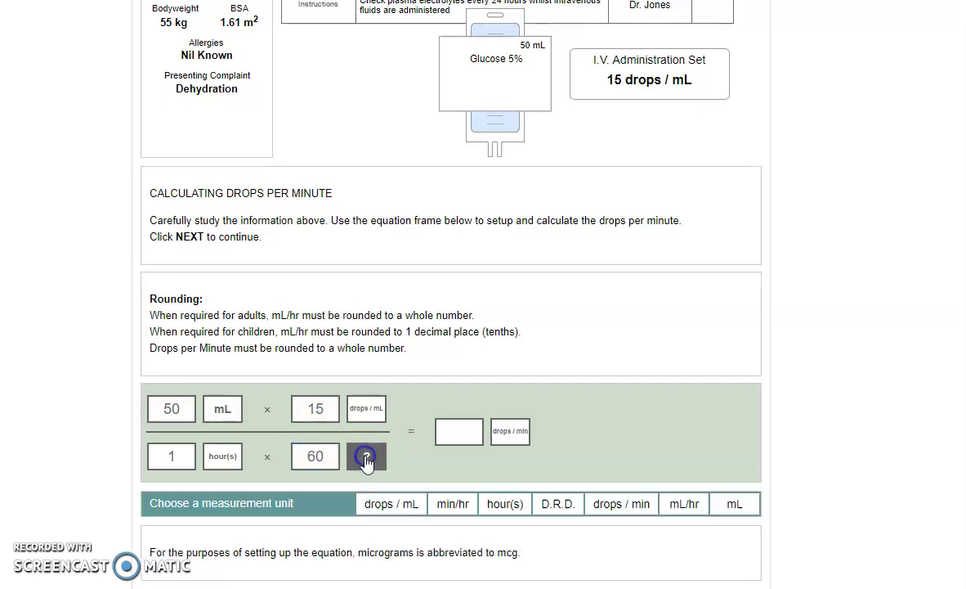
pyautogui.click(446, 504)
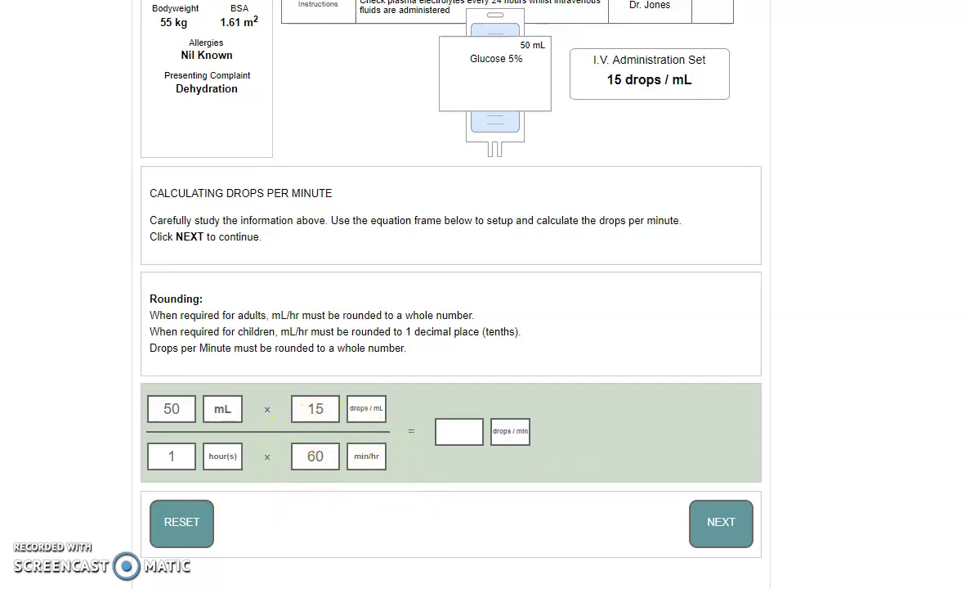
# Enter the drops-per-minute result, rounded to the whole number 13, and continue to the roller clamp task.
pyautogui.scroll(3, 302, 499)
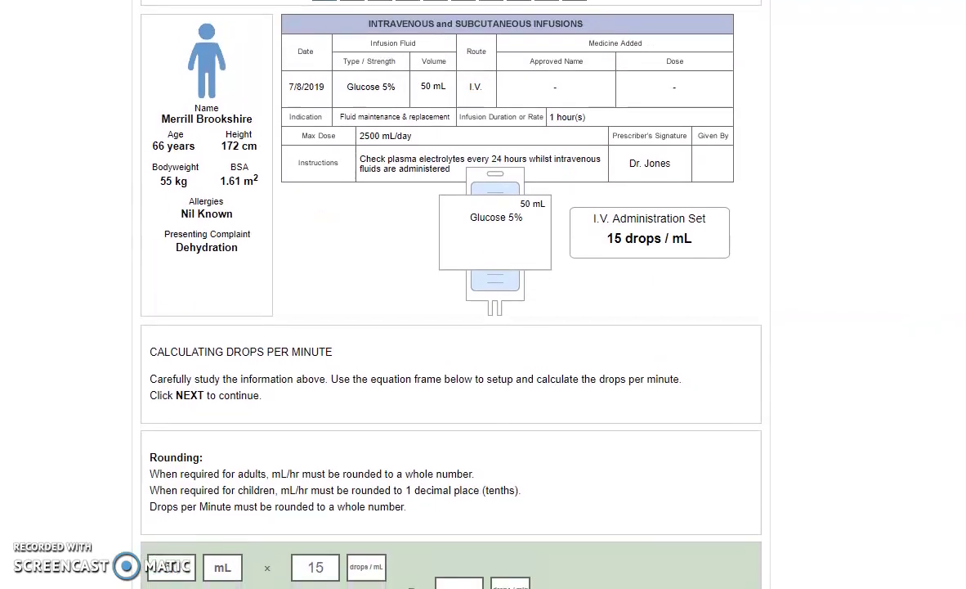
pyautogui.scroll(-3, 417, 295)
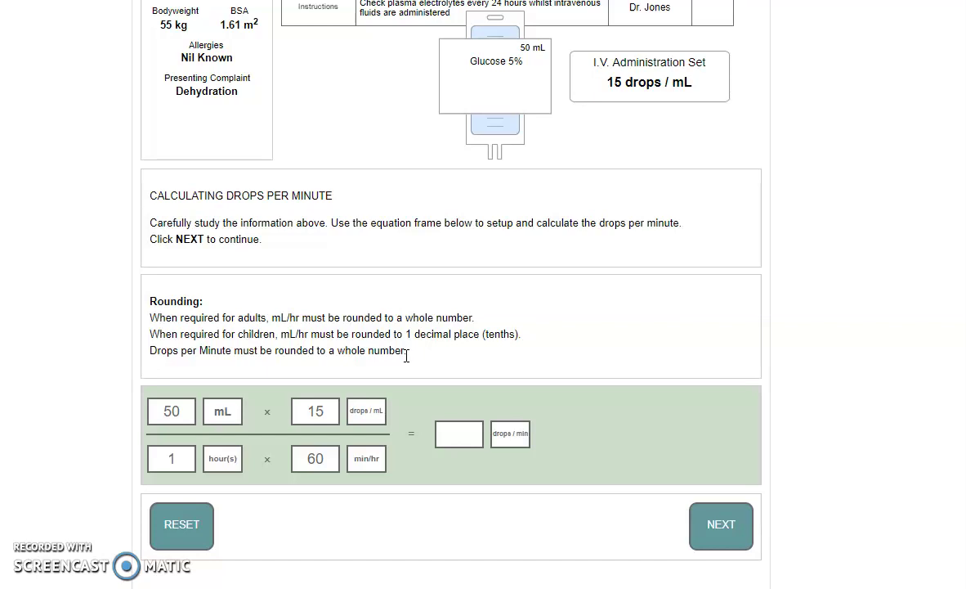
pyautogui.click(448, 432)
pyautogui.write('1')
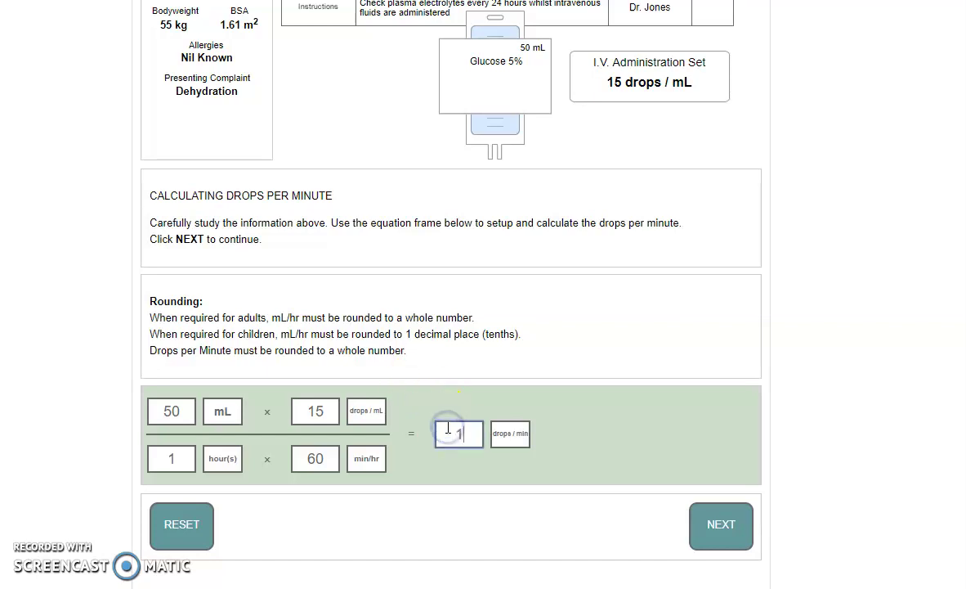
pyautogui.write('2.5')
pyautogui.press('BackSpace')
pyautogui.press('BackSpace')
pyautogui.press('BackSpace')
pyautogui.press('BackSpace')
pyautogui.write('3')
pyautogui.click(712, 524)
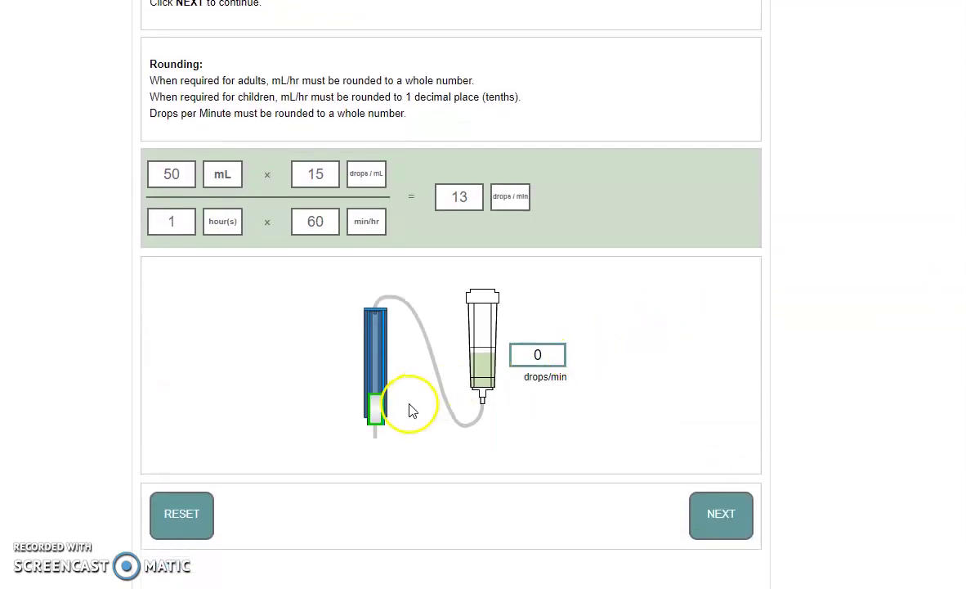
# Adjust the roller clamp to deliver 13 drops/min, then submit the answer and review its marking.
pyautogui.moveTo(377, 403); pyautogui.dragTo(376, 398)
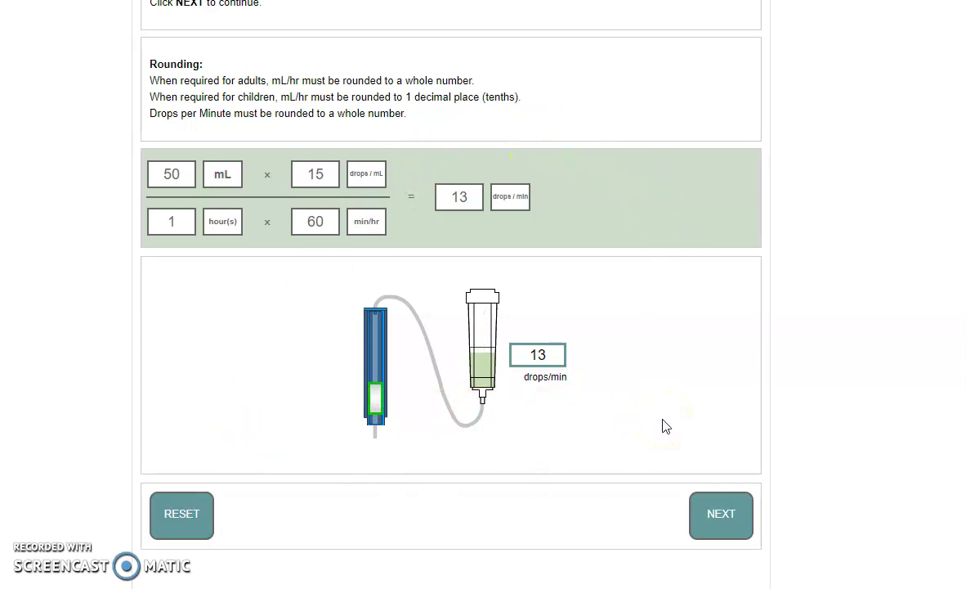
pyautogui.click(722, 513)
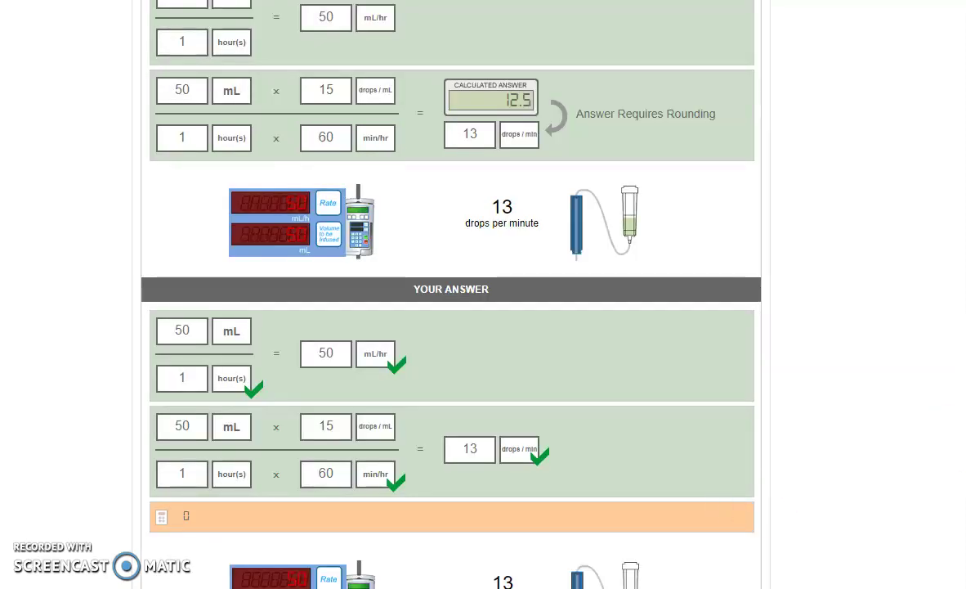
pyautogui.scroll(-3, 450, 294)
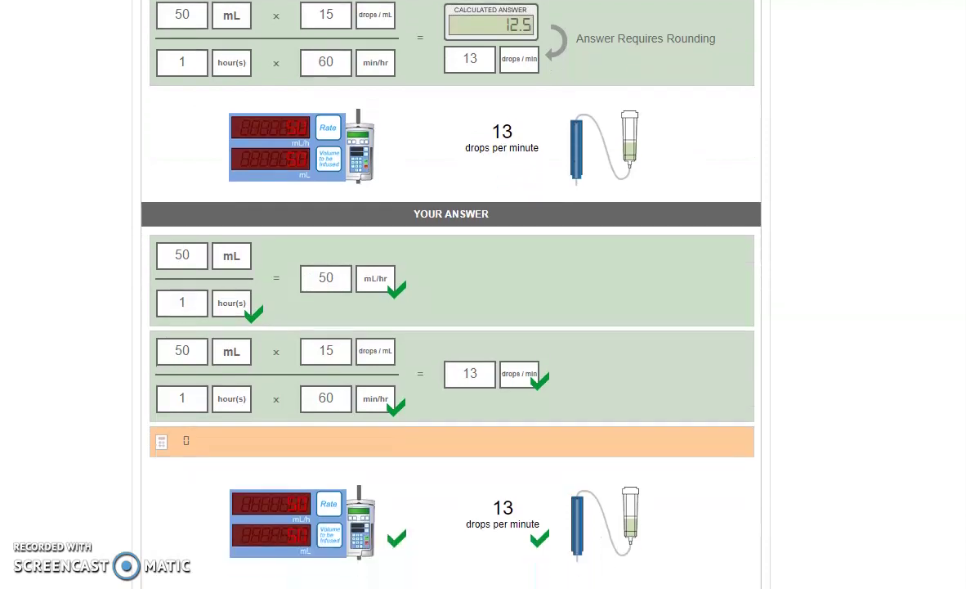